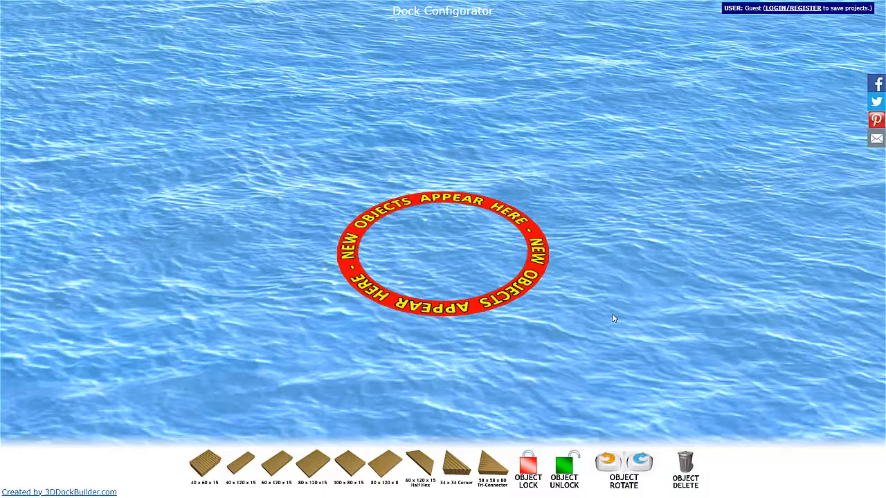
- Add a 40 x 60 x 15 dock section to the water
{"action": "scroll", "coordinate": [536, 237], "scroll_direction": "down", "scroll_amount": 5}
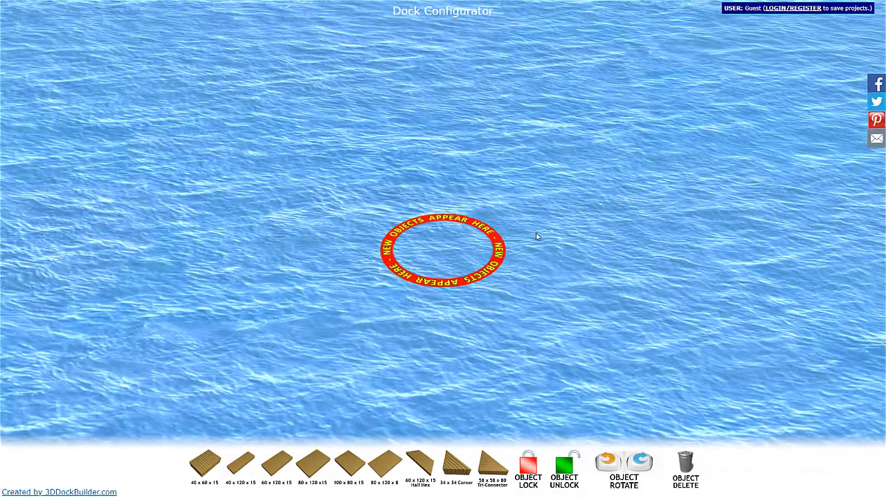
{"action": "scroll", "coordinate": [536, 236], "scroll_direction": "down", "scroll_amount": 5}
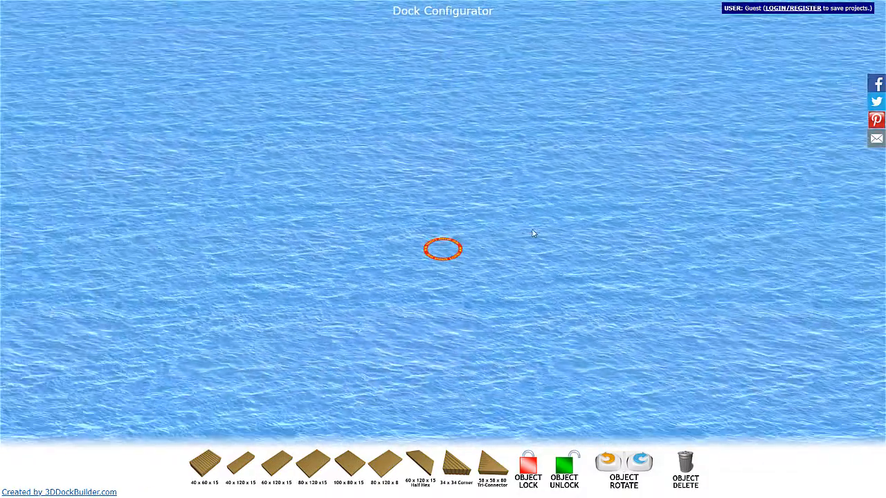
{"action": "scroll", "coordinate": [519, 243], "scroll_direction": "up", "scroll_amount": 5}
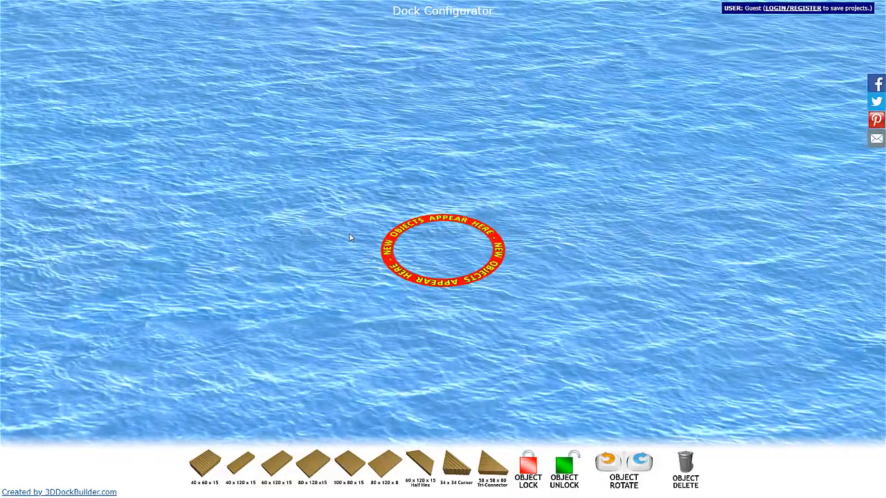
{"action": "left_click_drag", "start_coordinate": [349, 237], "coordinate": [340, 220]}
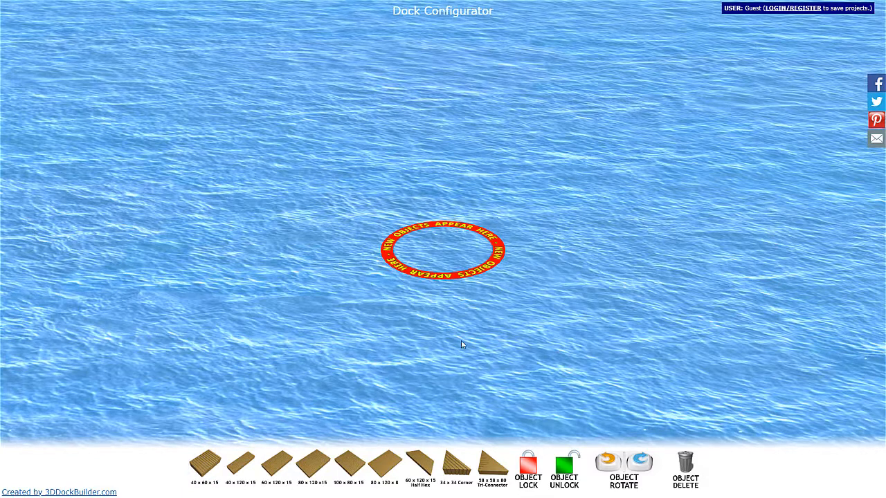
{"action": "left_click", "coordinate": [290, 445]}
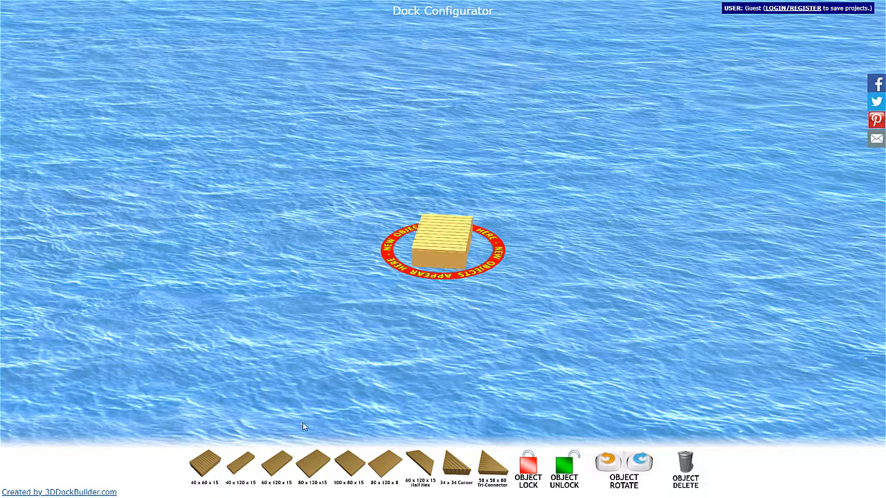
{"action": "scroll", "coordinate": [511, 307], "scroll_direction": "up", "scroll_amount": 4}
{"action": "left_click_drag", "start_coordinate": [386, 306], "coordinate": [532, 231]}
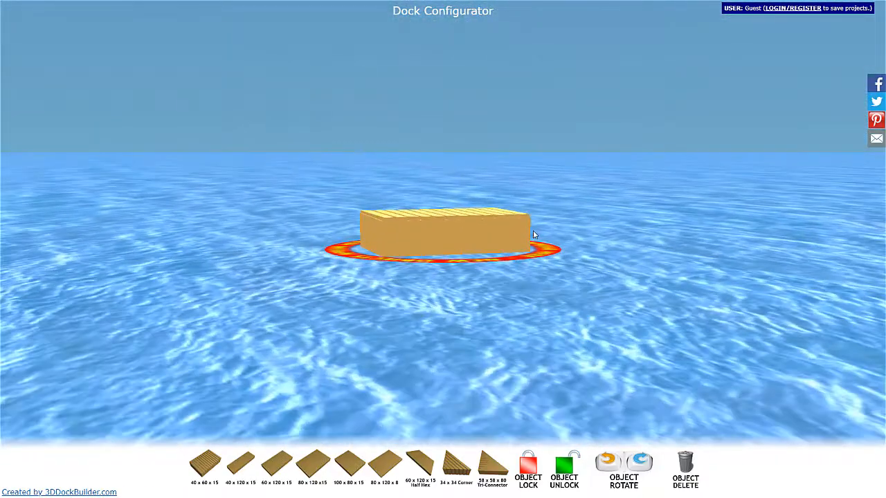
- Move the dock section out of the new-object ring into the open water beside it
{"action": "left_click_drag", "start_coordinate": [498, 280], "coordinate": [473, 241]}
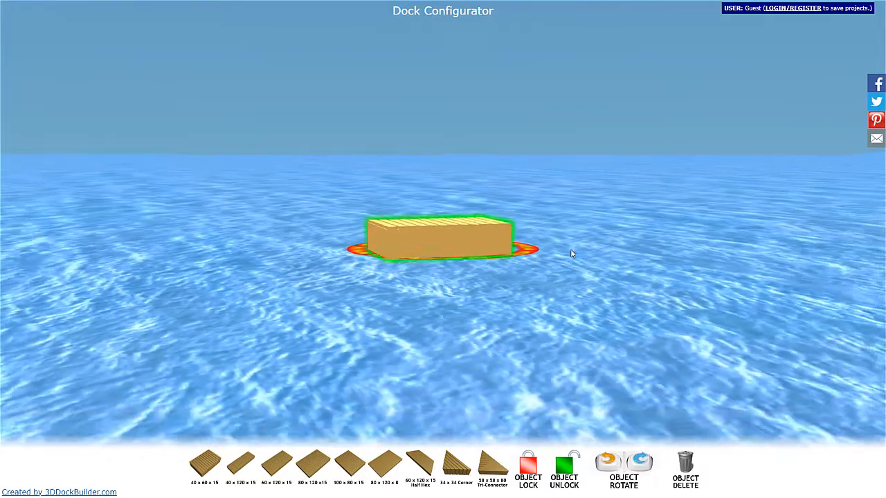
{"action": "left_click_drag", "start_coordinate": [573, 253], "coordinate": [195, 278]}
{"action": "scroll", "coordinate": [176, 276], "scroll_direction": "down", "scroll_amount": 4}
{"action": "scroll", "coordinate": [230, 277], "scroll_direction": "down", "scroll_amount": 5}
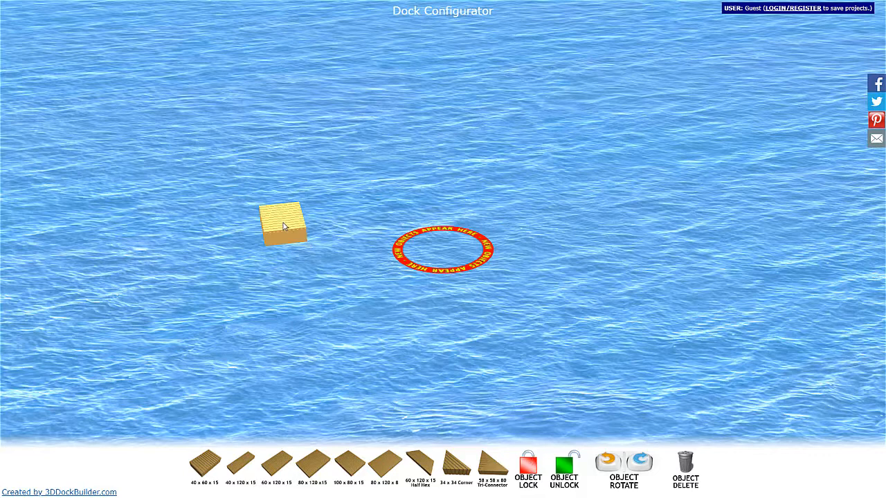
- Lock the dock section in place and test that it cannot be moved
{"action": "left_click", "coordinate": [286, 228]}
{"action": "left_click", "coordinate": [530, 470]}
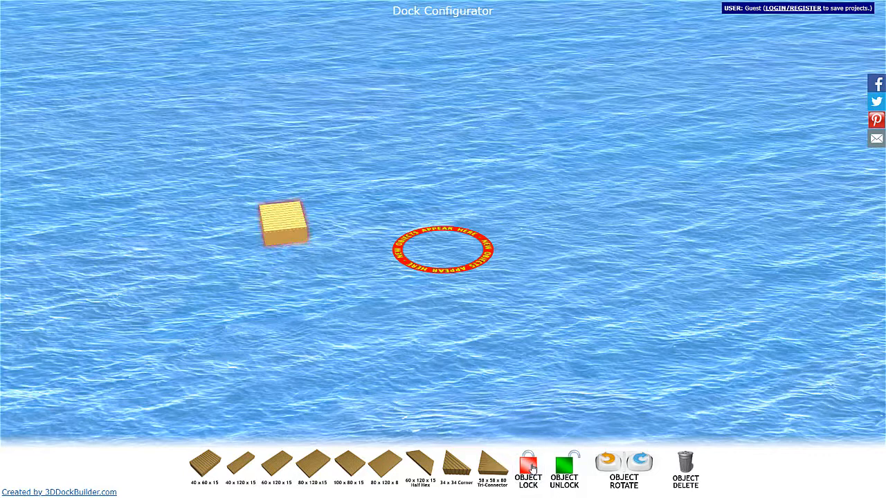
{"action": "left_click_drag", "start_coordinate": [288, 226], "coordinate": [225, 298]}
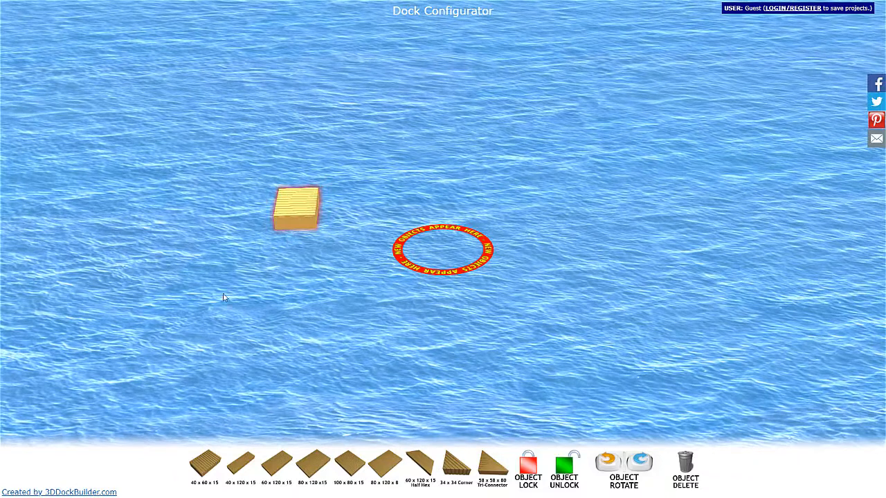
- Add two more 40 x 60 x 15 sections, attaching one end to end with the locked section and the other beside it
{"action": "left_click", "coordinate": [206, 465]}
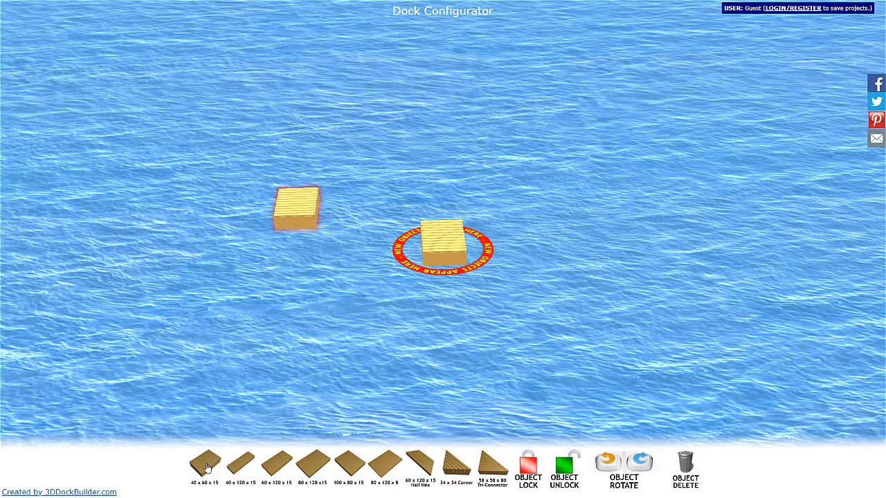
{"action": "left_click_drag", "start_coordinate": [450, 249], "coordinate": [292, 242]}
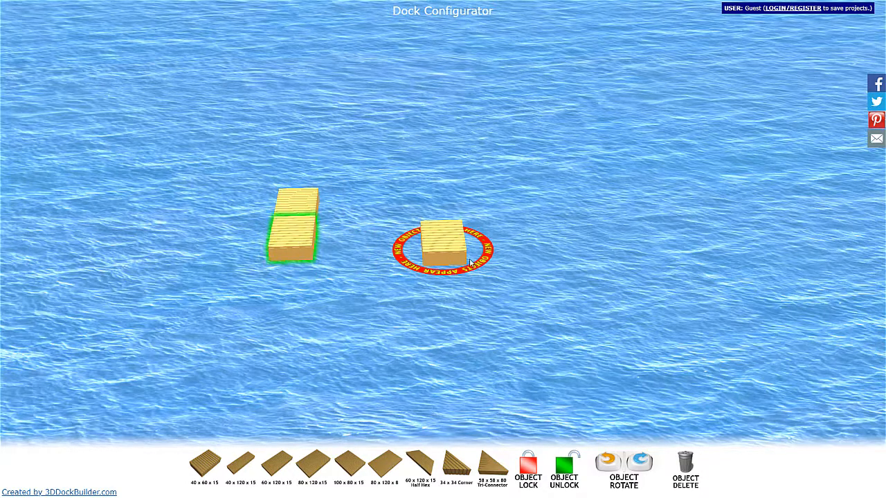
{"action": "left_click_drag", "start_coordinate": [446, 242], "coordinate": [345, 247]}
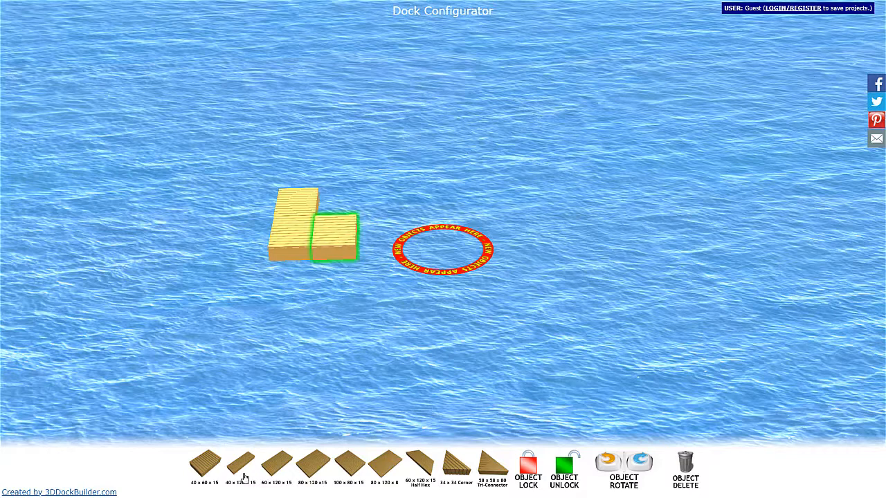
- Add a fourth 40 x 60 x 15 section to complete the two-by-two platform and close the gap between the sections
{"action": "left_click", "coordinate": [204, 465]}
{"action": "left_click_drag", "start_coordinate": [462, 255], "coordinate": [358, 217]}
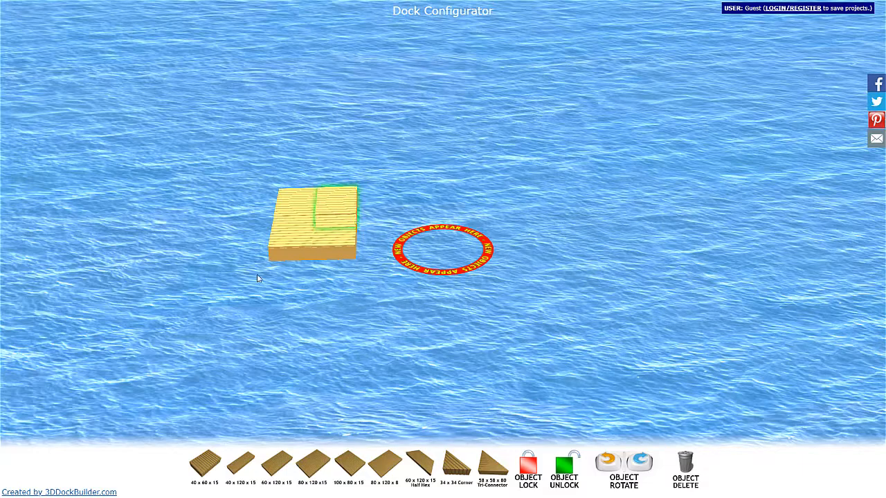
{"action": "left_click_drag", "start_coordinate": [256, 276], "coordinate": [474, 307]}
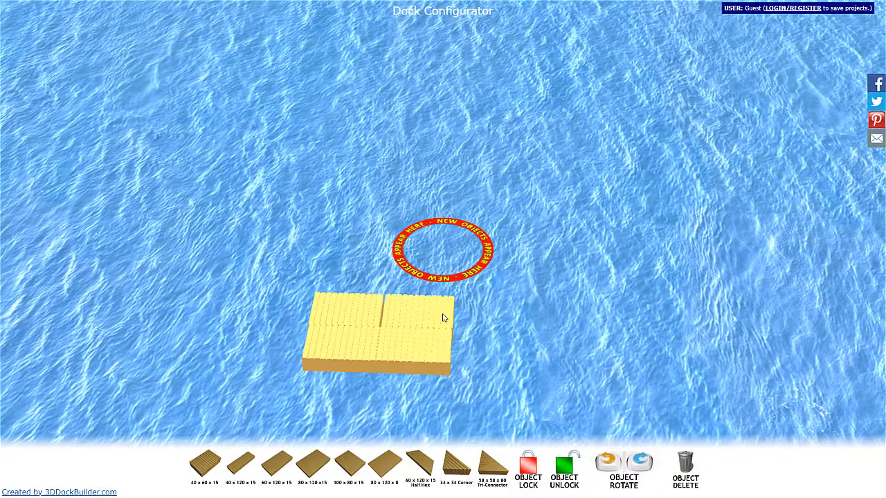
{"action": "left_click", "coordinate": [443, 313]}
{"action": "left_click_drag", "start_coordinate": [355, 304], "coordinate": [357, 305]}
{"action": "mouse_move", "coordinate": [483, 303]}
{"action": "left_mouse_down"}
{"action": "mouse_move", "coordinate": [654, 270]}
{"action": "mouse_move", "coordinate": [713, 194]}
{"action": "mouse_move", "coordinate": [691, 132]}
{"action": "mouse_move", "coordinate": [493, 306]}
{"action": "left_mouse_up"}
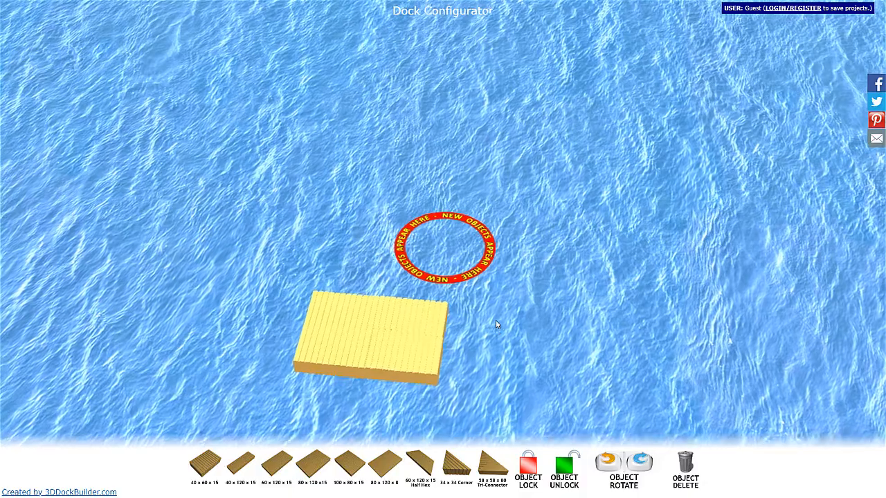
- Pan, orbit and zoom the view to examine the two-by-two platform up close
{"action": "right_click_drag", "start_coordinate": [496, 320], "coordinate": [590, 299]}
{"action": "left_click", "coordinate": [594, 253]}
{"action": "left_click_drag", "start_coordinate": [594, 253], "coordinate": [557, 223]}
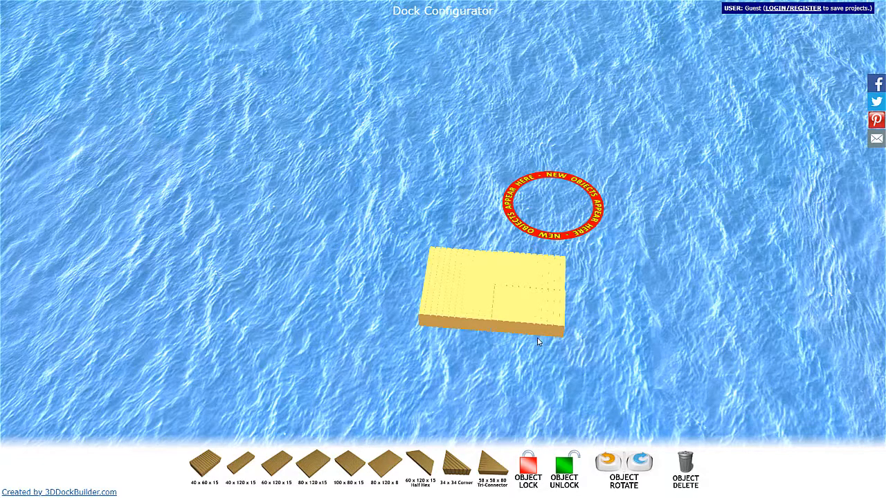
{"action": "right_click_drag", "start_coordinate": [604, 363], "coordinate": [595, 322]}
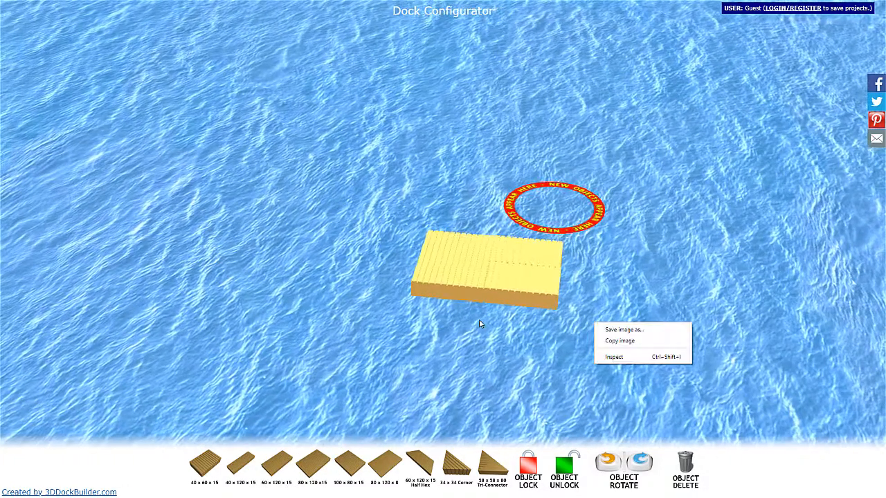
{"action": "left_click_drag", "start_coordinate": [478, 320], "coordinate": [524, 299]}
{"action": "right_click_drag", "start_coordinate": [524, 299], "coordinate": [454, 328]}
{"action": "left_click", "coordinate": [604, 287]}
{"action": "scroll", "coordinate": [535, 349], "scroll_direction": "up", "scroll_amount": 6}
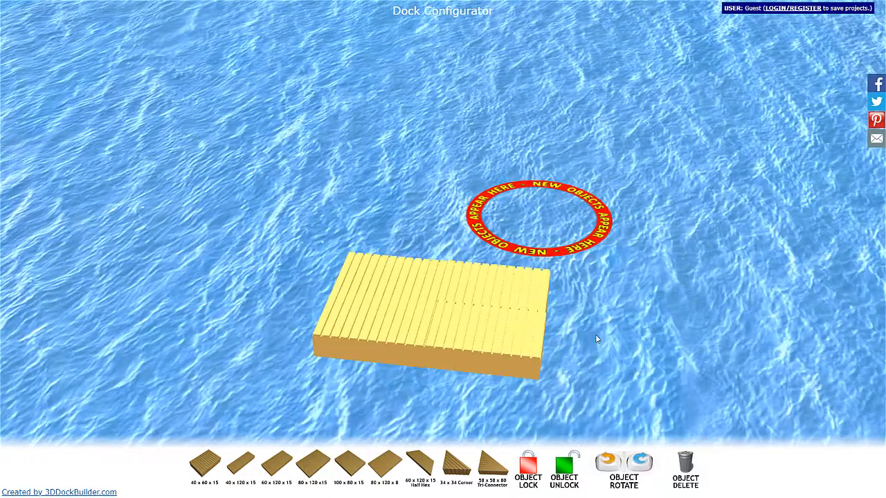
{"action": "scroll", "coordinate": [595, 335], "scroll_direction": "up", "scroll_amount": 3}
{"action": "right_click_drag", "start_coordinate": [590, 334], "coordinate": [601, 310]}
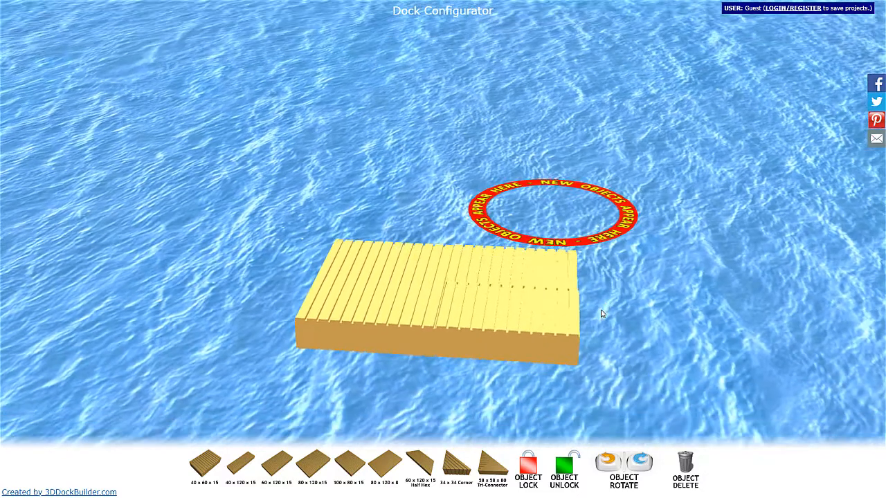
- Lock the three remaining unlocked sections of the platform in place
{"action": "left_click", "coordinate": [514, 326]}
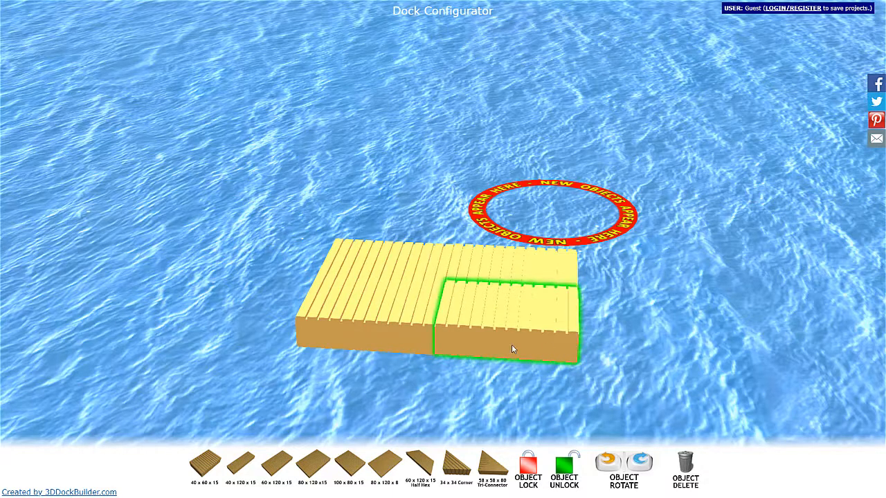
{"action": "left_click", "coordinate": [536, 468]}
{"action": "left_click", "coordinate": [509, 261]}
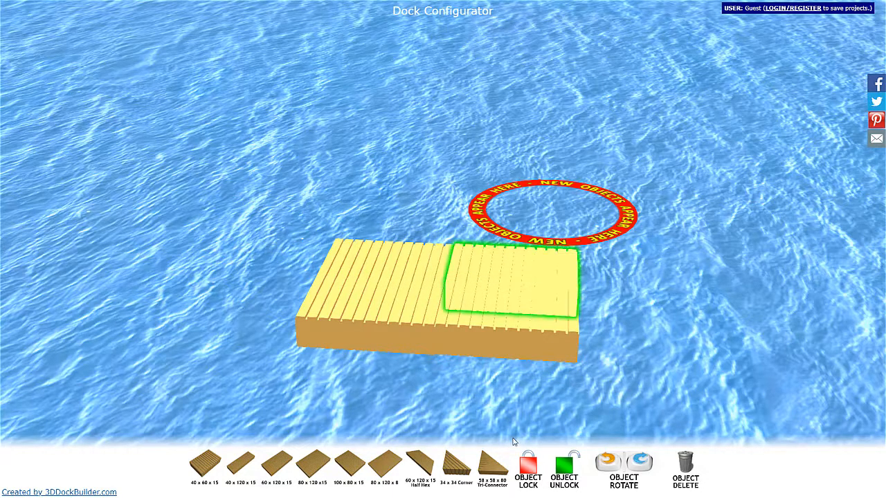
{"action": "left_click", "coordinate": [527, 465]}
{"action": "left_click", "coordinate": [406, 281]}
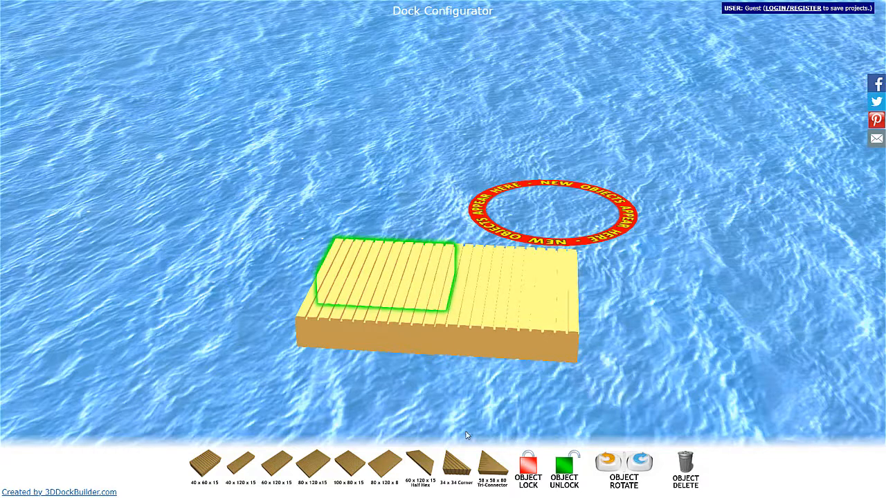
{"action": "left_click", "coordinate": [532, 469]}
{"action": "left_click", "coordinate": [619, 333]}
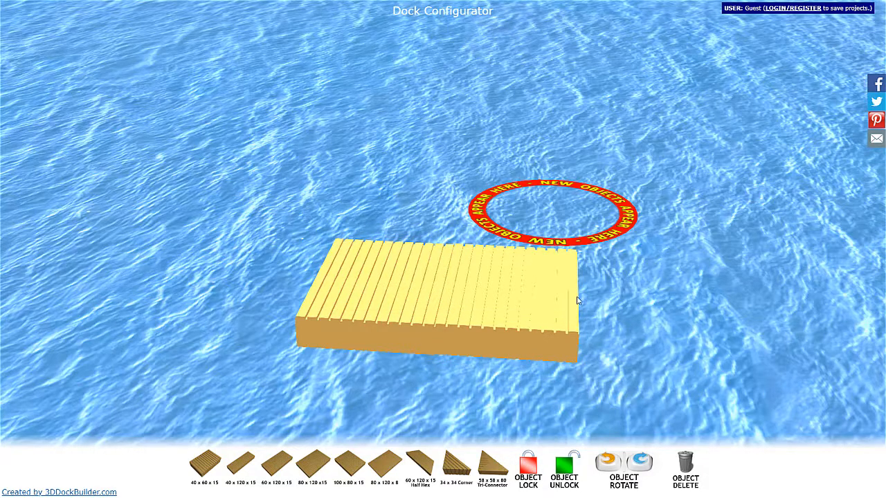
- Add a 34 x 34 Corner, rotate it, and attach it flush with the end of the platform's long edge
{"action": "left_click", "coordinate": [458, 470]}
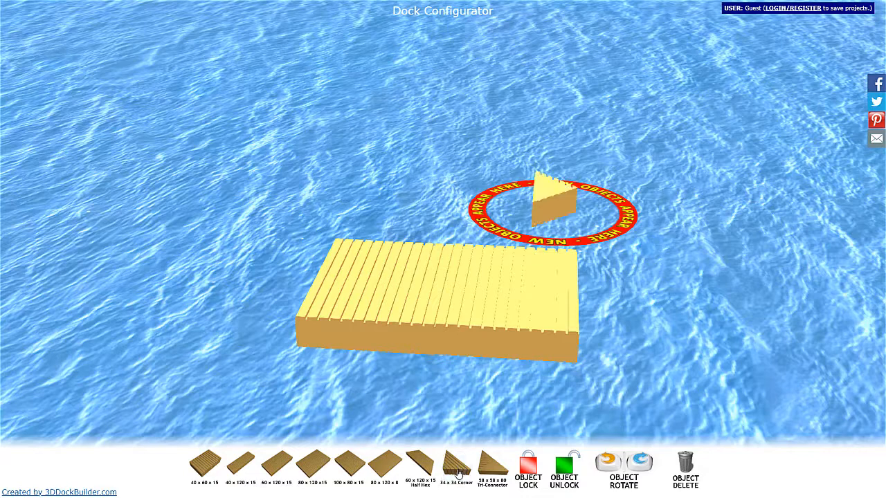
{"action": "left_click_drag", "start_coordinate": [555, 192], "coordinate": [506, 393]}
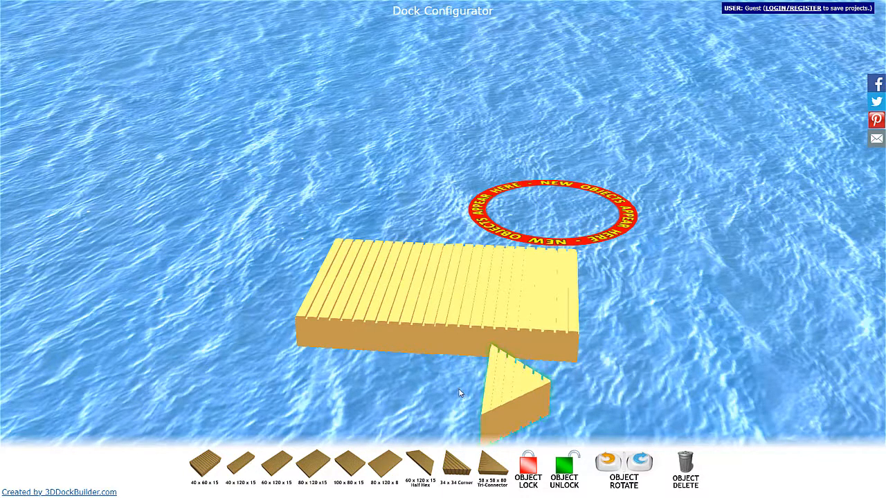
{"action": "left_click", "coordinate": [605, 469]}
{"action": "left_click", "coordinate": [606, 469]}
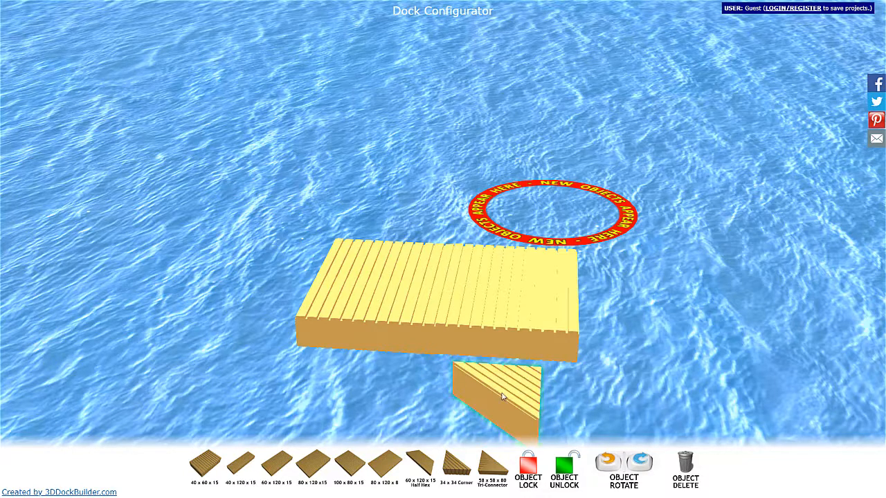
{"action": "left_click_drag", "start_coordinate": [494, 390], "coordinate": [536, 355]}
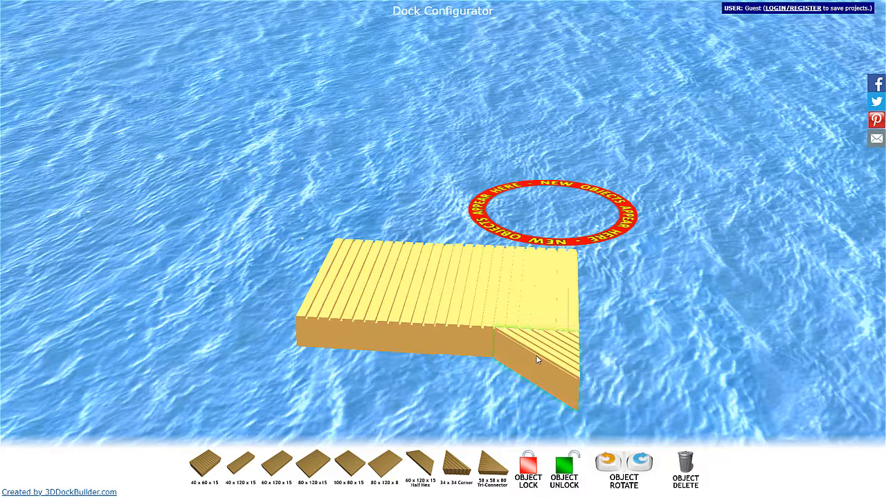
- Check the corner piece's fit against the platform and lock it in place
{"action": "left_click_drag", "start_coordinate": [669, 338], "coordinate": [218, 300]}
{"action": "left_click", "coordinate": [208, 300]}
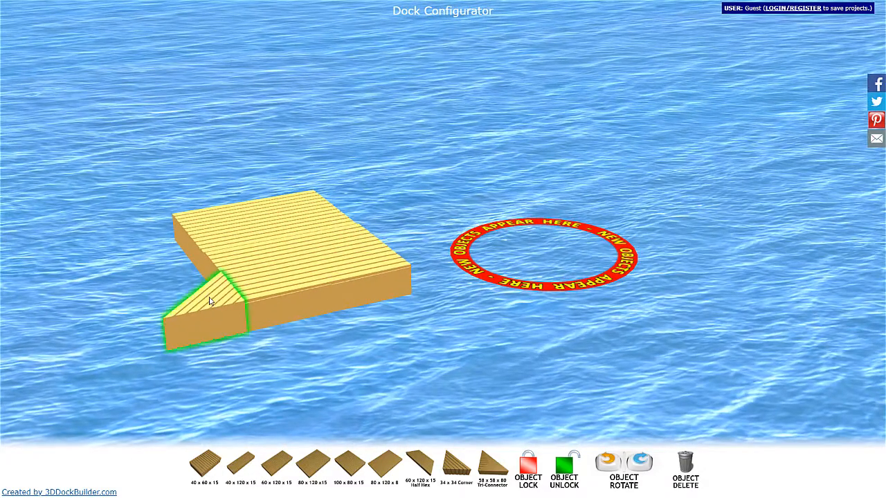
{"action": "left_click_drag", "start_coordinate": [208, 300], "coordinate": [209, 300]}
{"action": "left_click_drag", "start_coordinate": [281, 326], "coordinate": [471, 223]}
{"action": "right_click_drag", "start_coordinate": [471, 220], "coordinate": [475, 198]}
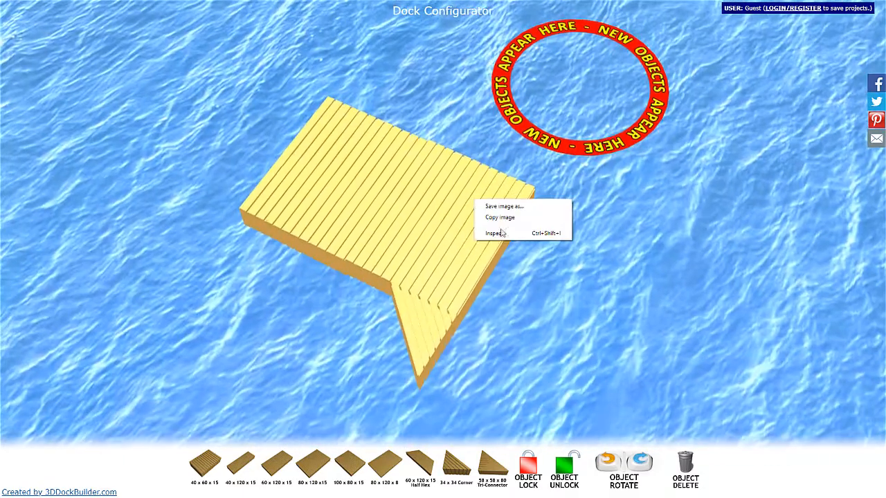
{"action": "left_click", "coordinate": [557, 303]}
{"action": "scroll", "coordinate": [551, 316], "scroll_direction": "up", "scroll_amount": 5}
{"action": "left_click_drag", "start_coordinate": [570, 364], "coordinate": [572, 313]}
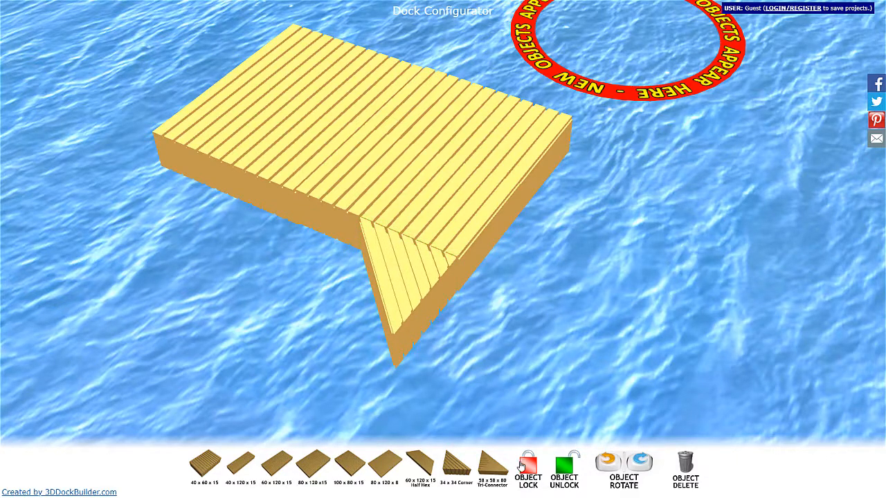
{"action": "left_click", "coordinate": [537, 476]}
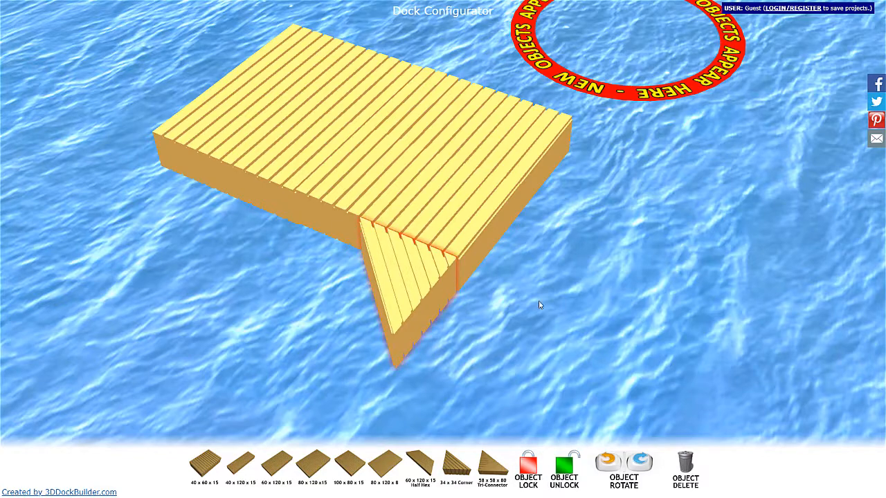
- Add two 40 x 120 x 15 sections as parallel fingers, one against the corner piece and one at the far half of the platform's end
{"action": "scroll", "coordinate": [287, 448], "scroll_direction": "down", "scroll_amount": 4}
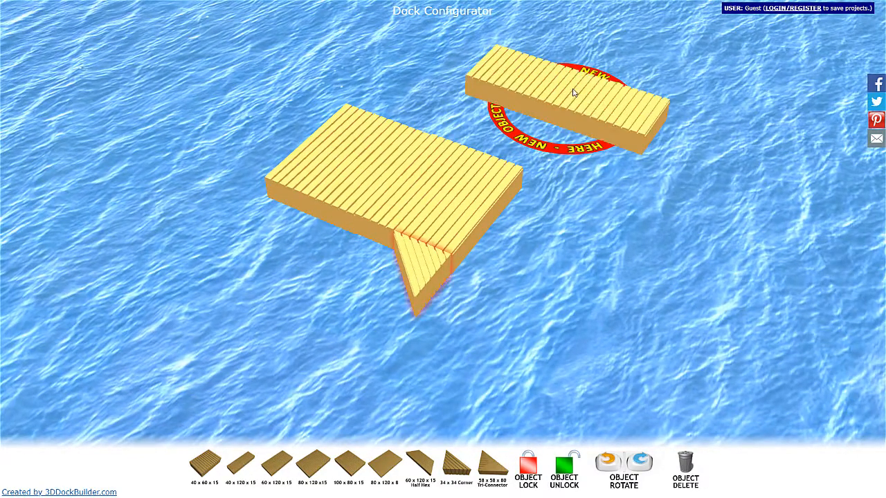
{"action": "left_click_drag", "start_coordinate": [573, 91], "coordinate": [552, 321]}
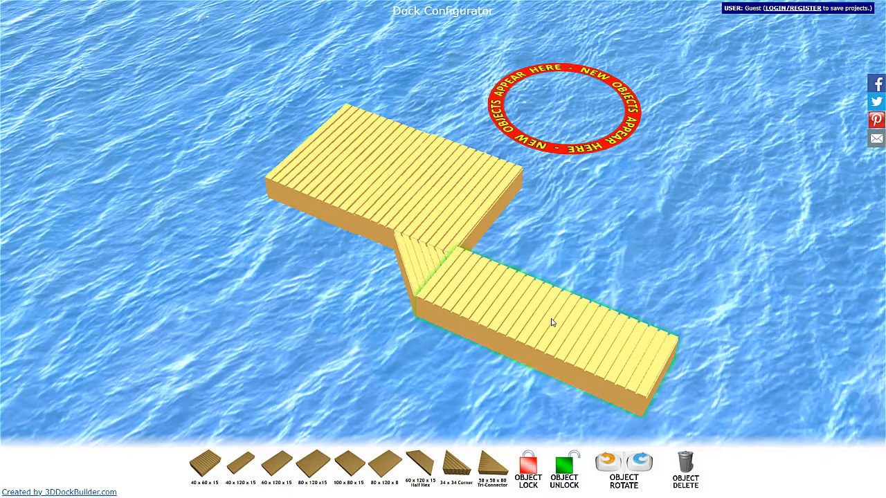
{"action": "left_click", "coordinate": [404, 351]}
{"action": "left_click", "coordinate": [240, 463]}
{"action": "left_click_drag", "start_coordinate": [613, 200], "coordinate": [611, 245]}
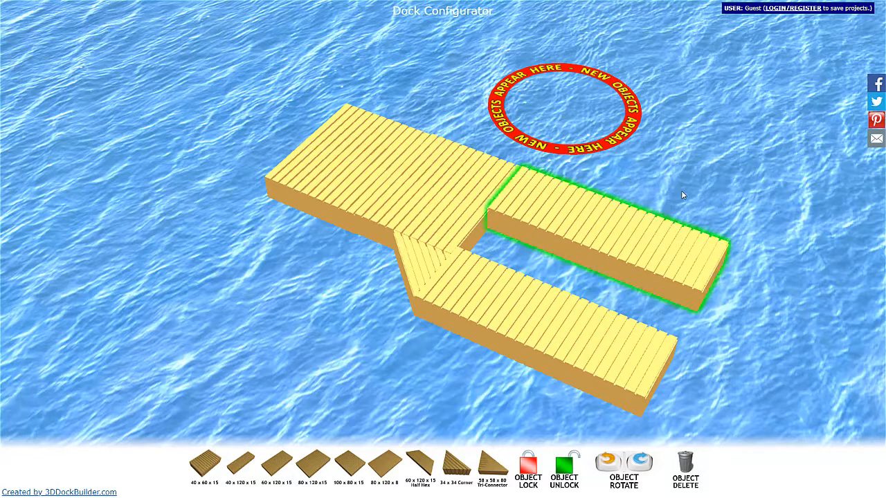
- Orbit around the dock to examine the platform, corner piece and two fingers from the other side
{"action": "left_click", "coordinate": [707, 170]}
{"action": "right_click_drag", "start_coordinate": [707, 169], "coordinate": [499, 163]}
{"action": "left_click", "coordinate": [703, 222]}
{"action": "left_click", "coordinate": [562, 157]}
{"action": "left_click_drag", "start_coordinate": [499, 163], "coordinate": [389, 178]}
{"action": "left_click", "coordinate": [386, 176]}
{"action": "left_click", "coordinate": [406, 145]}
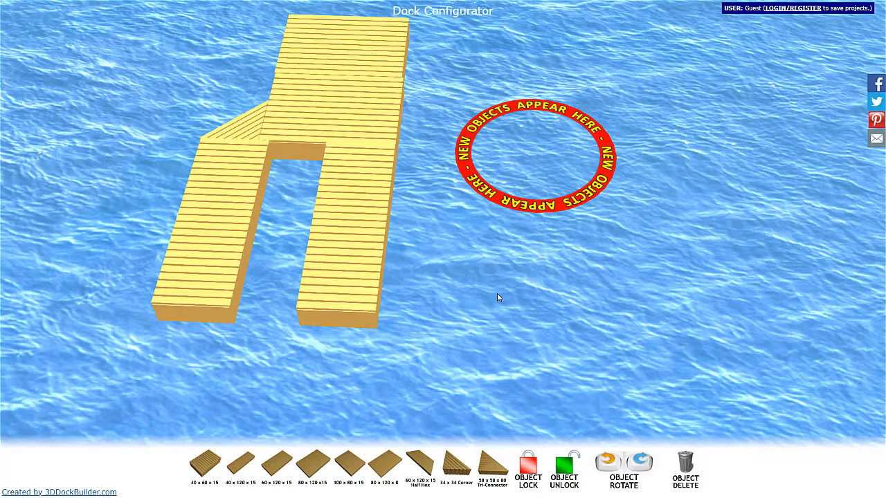
- Delete the two parallel finger sections and the triangular corner piece attached to the platform
{"action": "scroll", "coordinate": [522, 293], "scroll_direction": "down", "scroll_amount": 5}
{"action": "scroll", "coordinate": [444, 292], "scroll_direction": "down", "scroll_amount": 1}
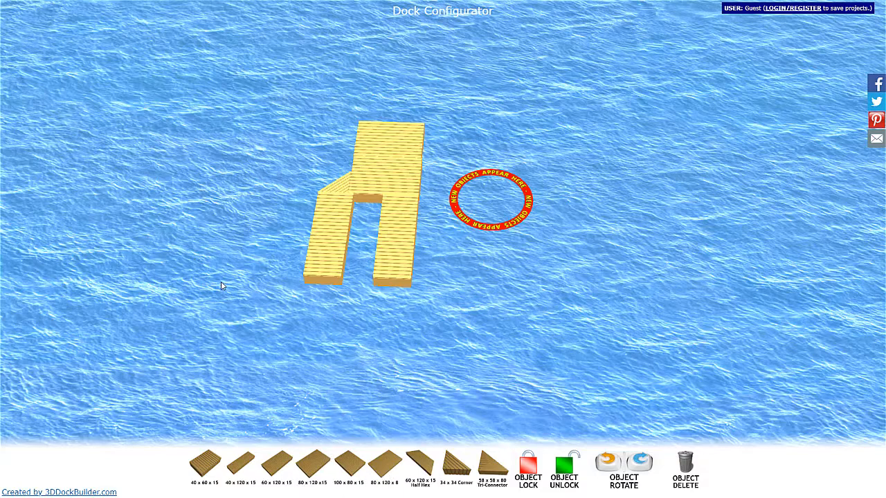
{"action": "right_click_drag", "start_coordinate": [271, 217], "coordinate": [364, 259]}
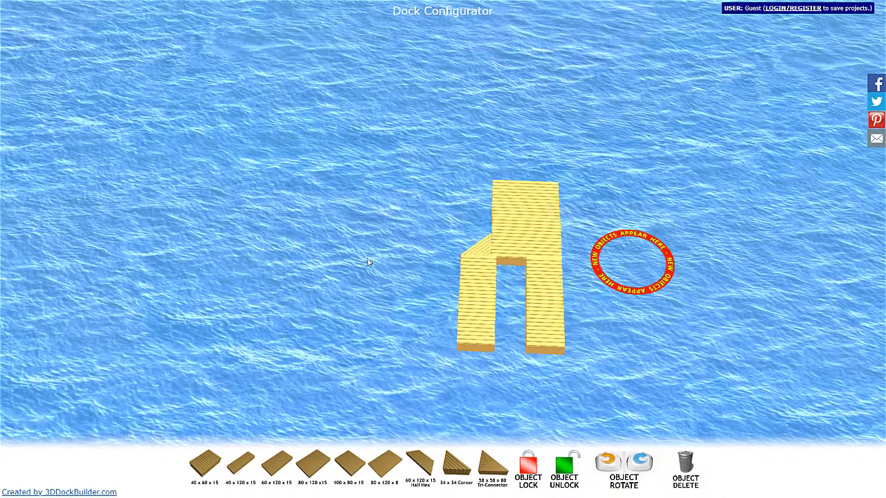
{"action": "scroll", "coordinate": [364, 259], "scroll_direction": "up", "scroll_amount": 4}
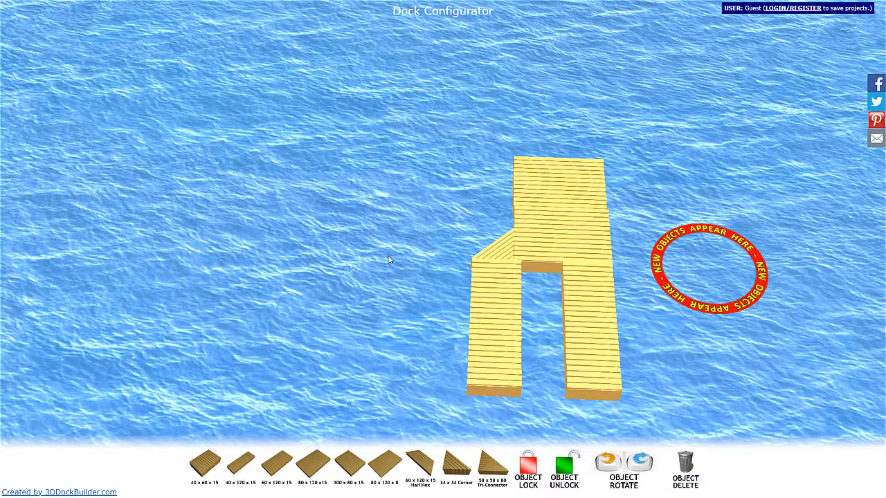
{"action": "left_click_drag", "start_coordinate": [395, 259], "coordinate": [409, 228]}
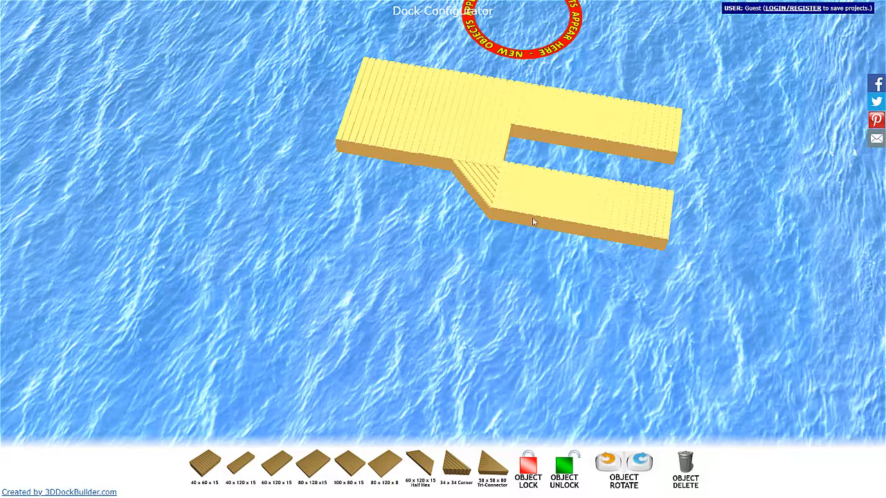
{"action": "mouse_move", "coordinate": [720, 88]}
{"action": "left_mouse_down"}
{"action": "mouse_move", "coordinate": [728, 114]}
{"action": "mouse_move", "coordinate": [737, 82]}
{"action": "mouse_move", "coordinate": [716, 88]}
{"action": "left_mouse_up"}
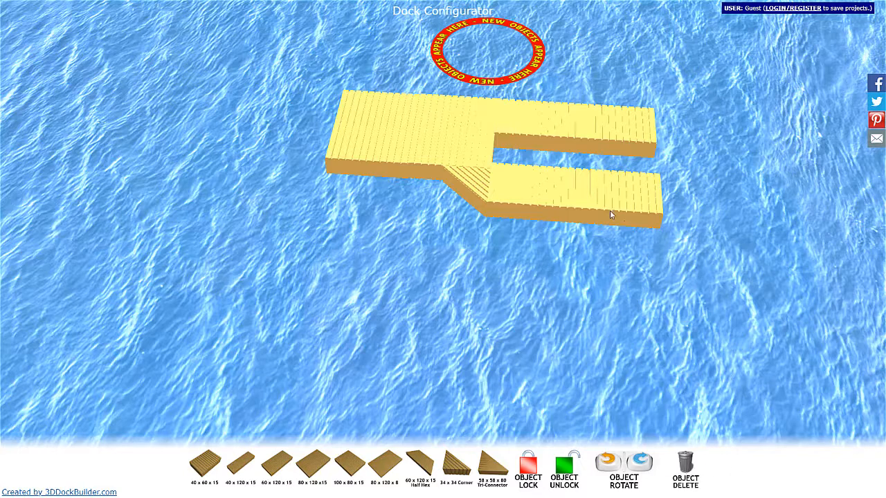
{"action": "left_click", "coordinate": [564, 200]}
{"action": "left_click", "coordinate": [686, 464]}
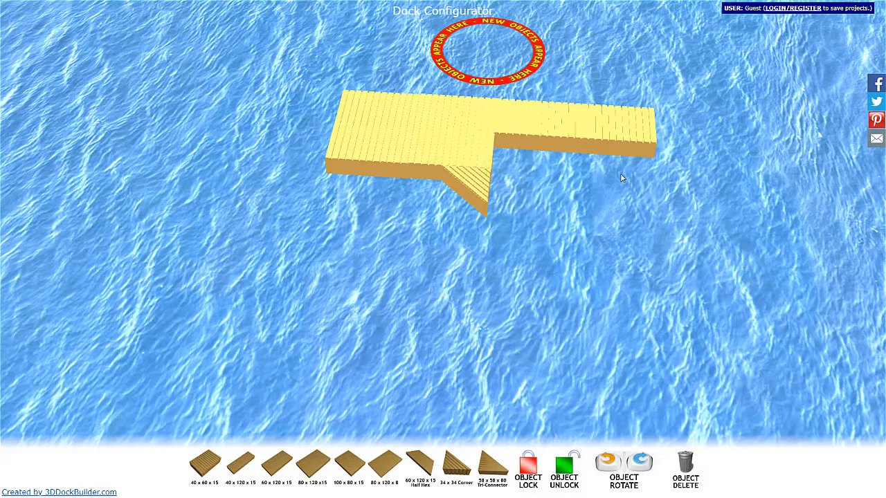
{"action": "left_click", "coordinate": [609, 147]}
{"action": "left_click", "coordinate": [685, 464]}
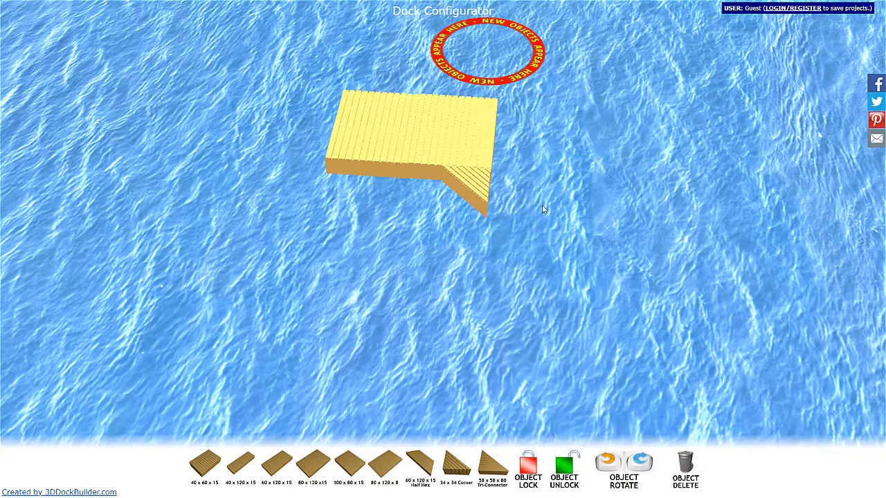
{"action": "left_click", "coordinate": [469, 181]}
{"action": "left_click", "coordinate": [685, 464]}
- Delete the four sections of the platform one by one to clear the water area
{"action": "left_click", "coordinate": [461, 144]}
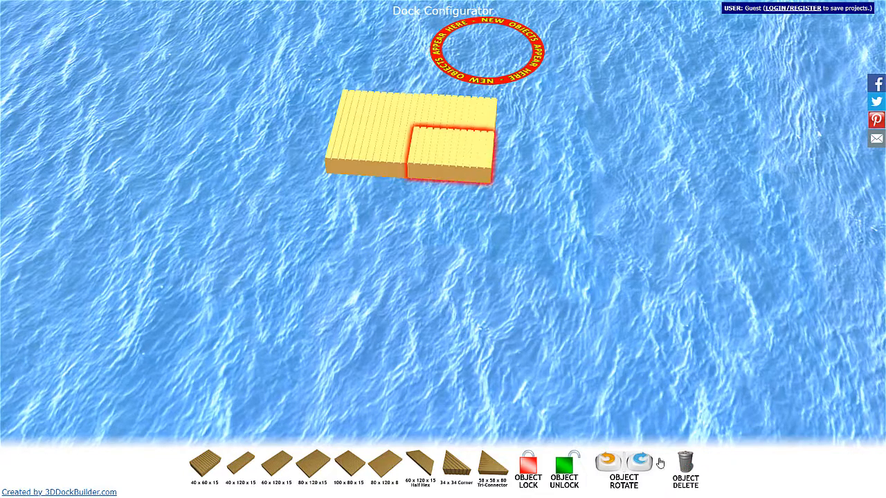
{"action": "left_click", "coordinate": [684, 465]}
{"action": "left_click", "coordinate": [440, 122]}
{"action": "left_click", "coordinate": [685, 459]}
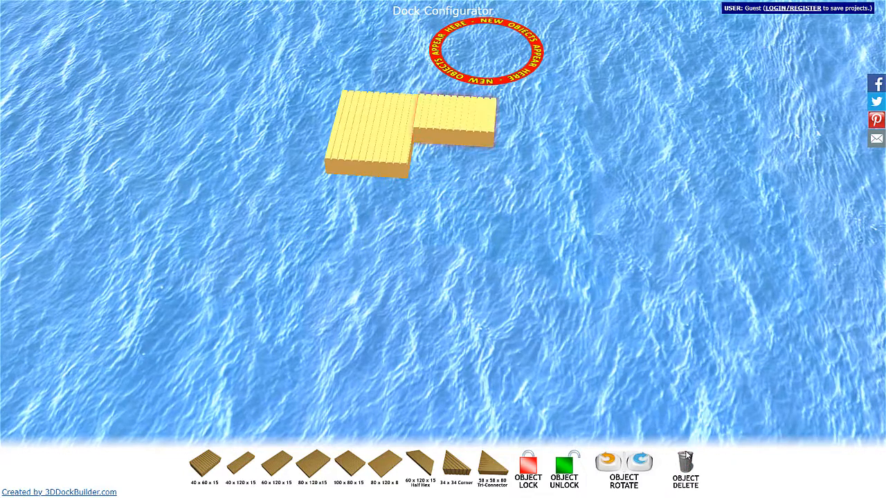
{"action": "left_click", "coordinate": [683, 463]}
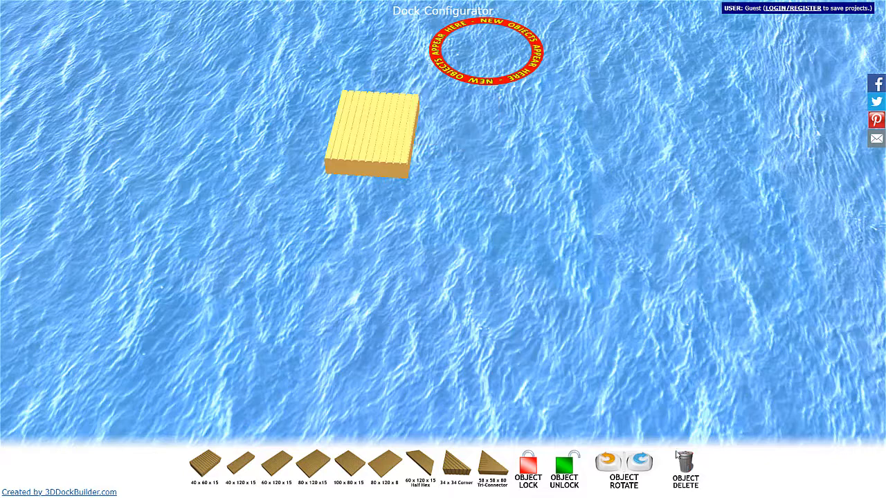
{"action": "left_click", "coordinate": [389, 149]}
{"action": "left_click", "coordinate": [683, 463]}
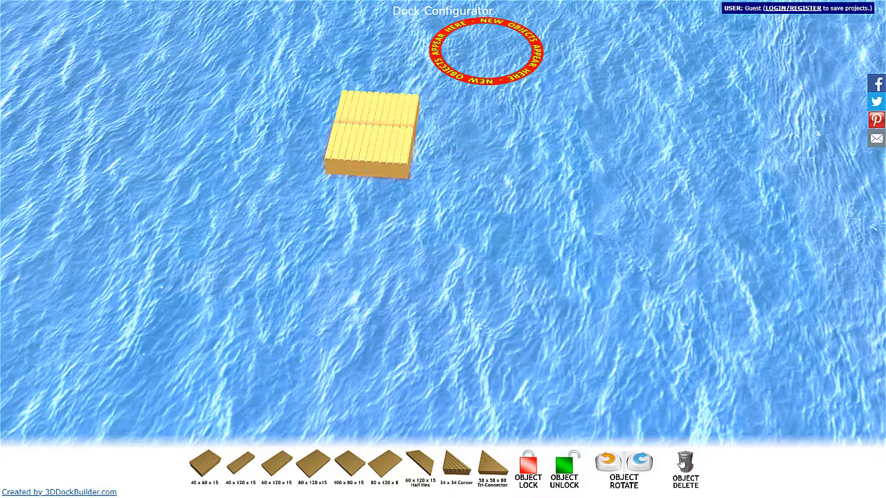
{"action": "left_click", "coordinate": [400, 123]}
{"action": "left_click", "coordinate": [682, 465]}
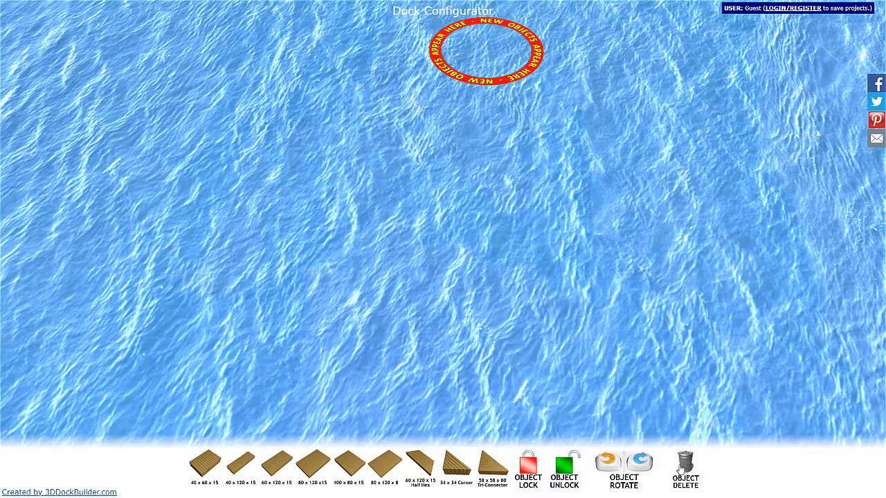
{"action": "left_click_drag", "start_coordinate": [513, 78], "coordinate": [555, 53]}
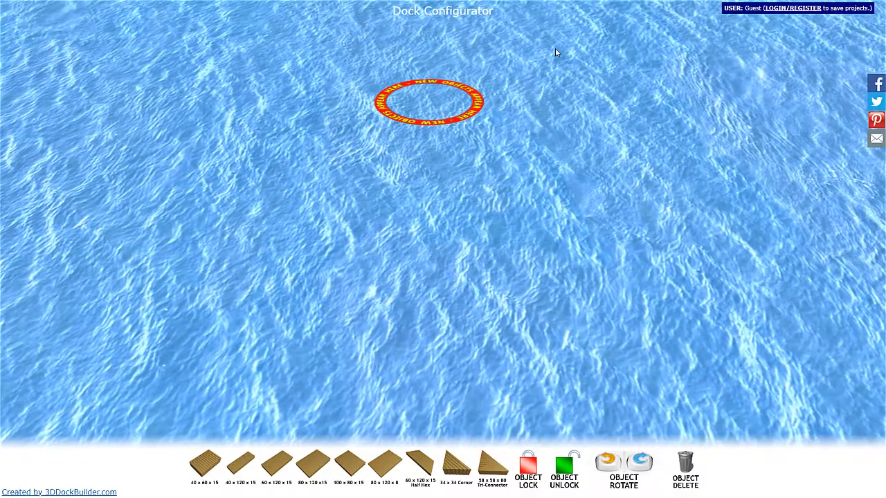